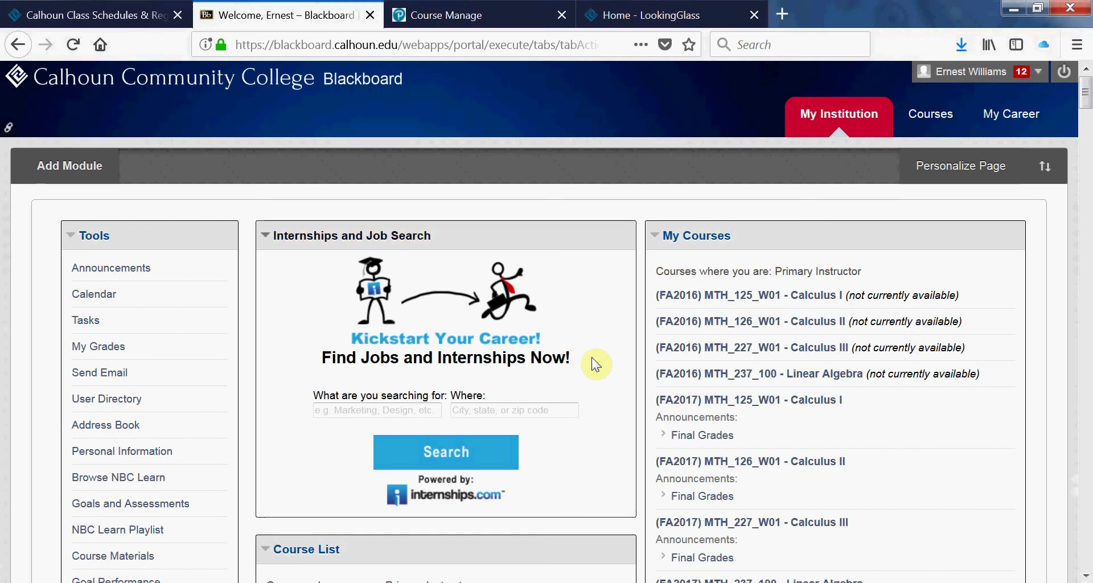
Open the (SP2018) MTH_125_W01 - Calculus I course from the My Courses list.
scroll(704, 472, "down", 3)
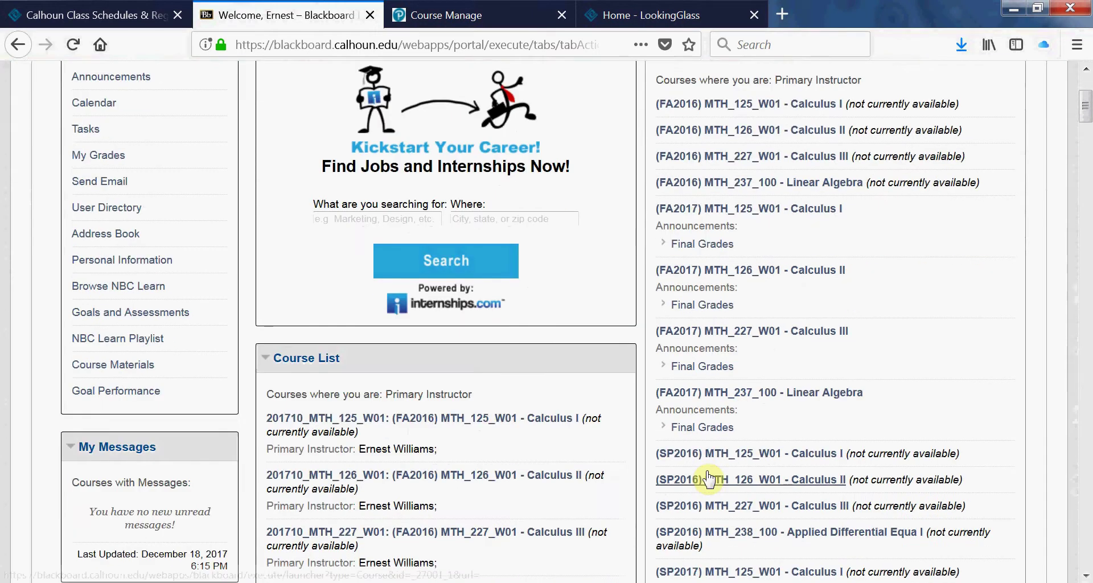
scroll(709, 480, "down", 2)
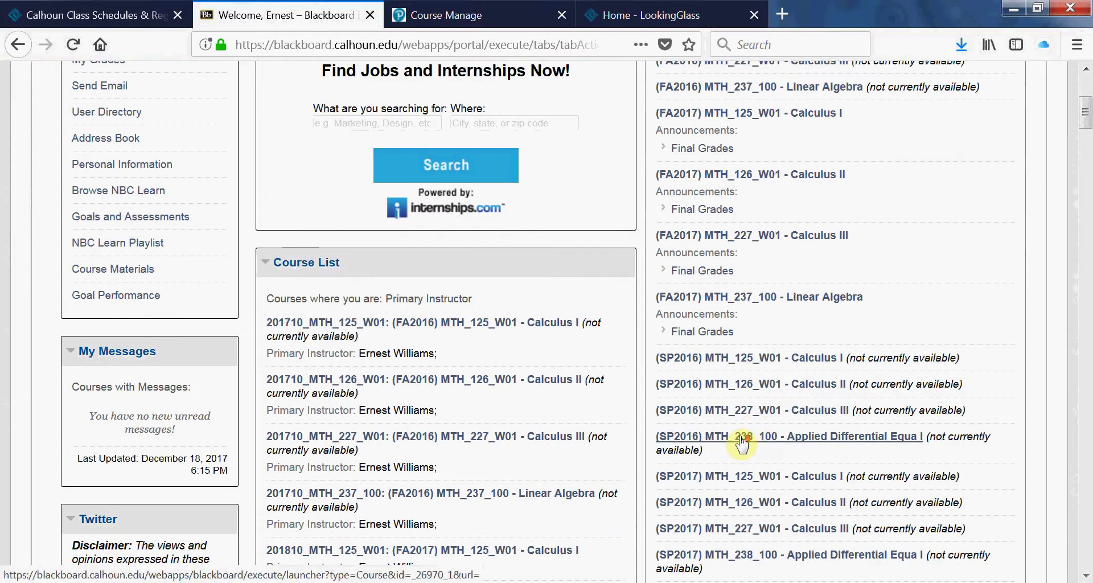
scroll(741, 444, "down", 3)
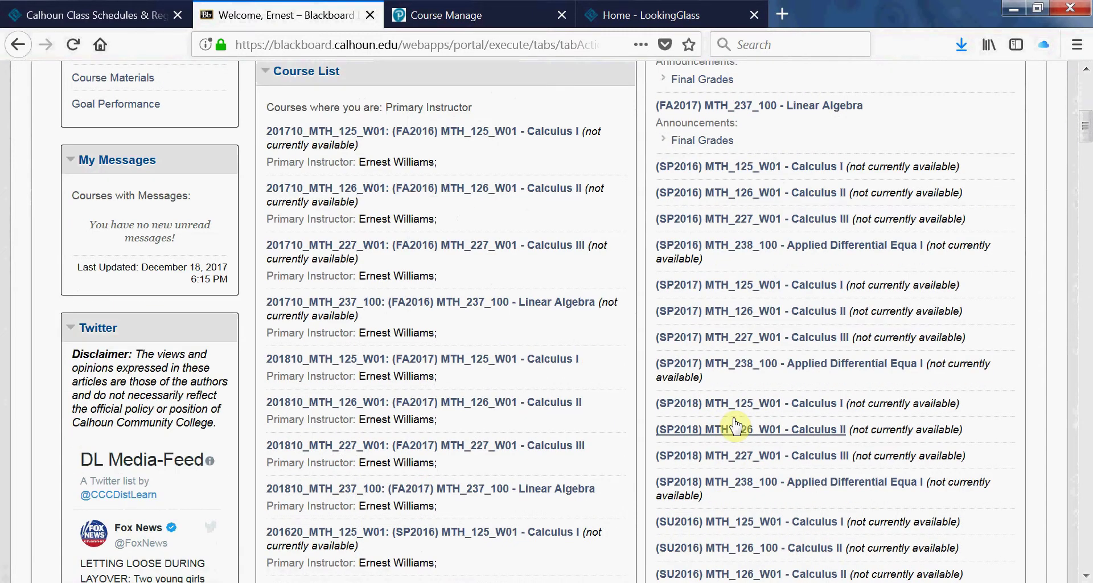
left_click(736, 405)
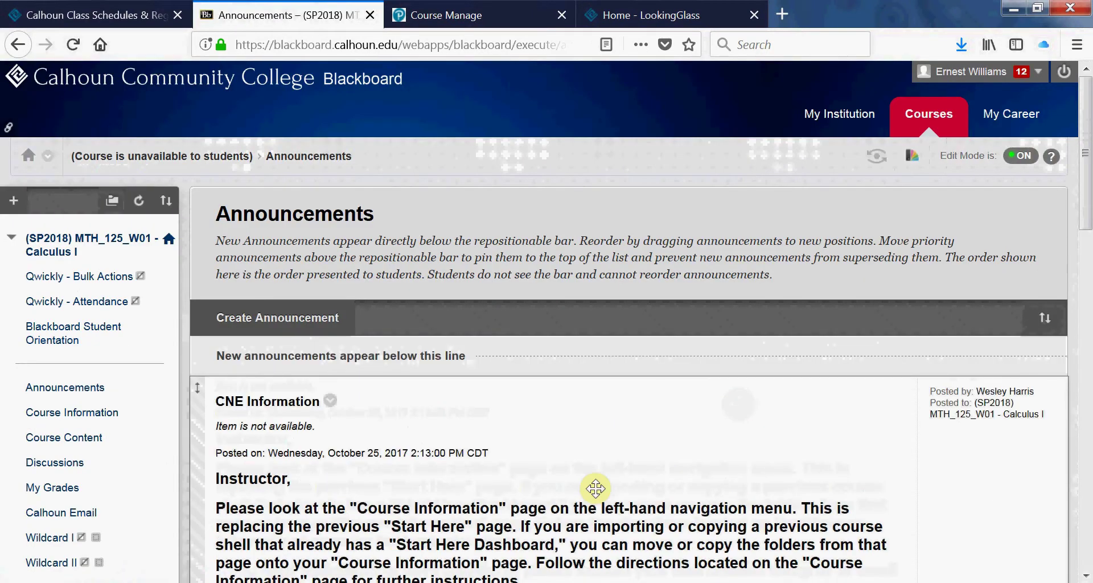
Go to the course's Course Information page and open its Course Syllabus folder.
scroll(596, 488, "down", 2)
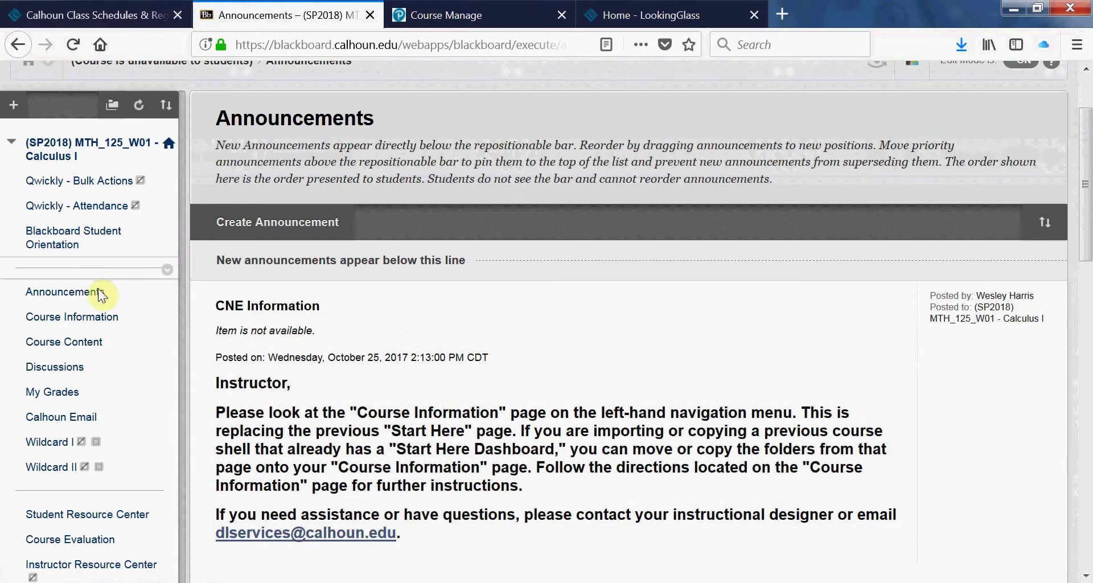
left_click(101, 322)
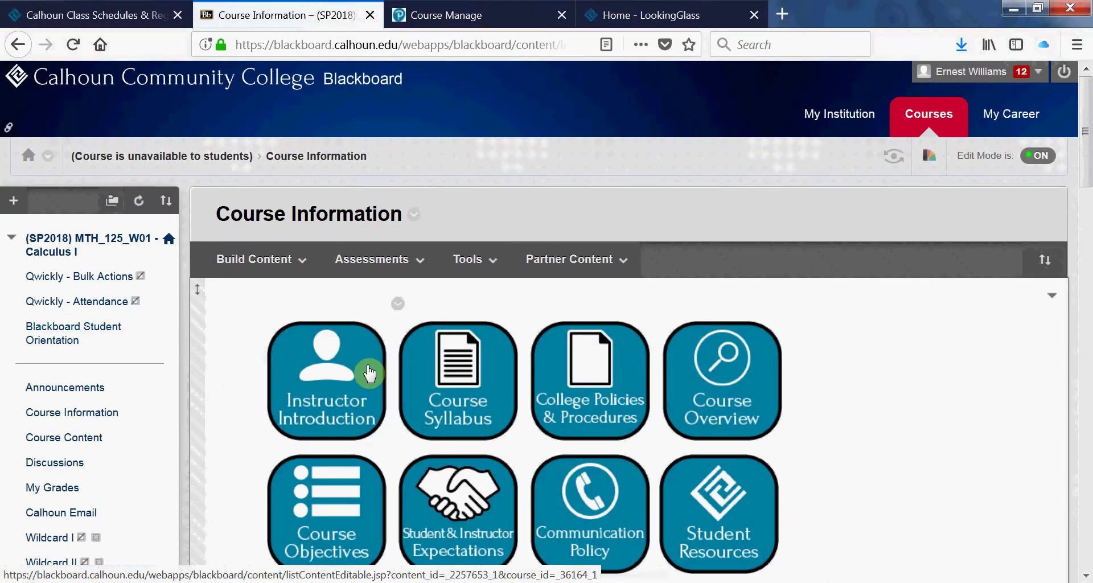
scroll(365, 369, "down", 2)
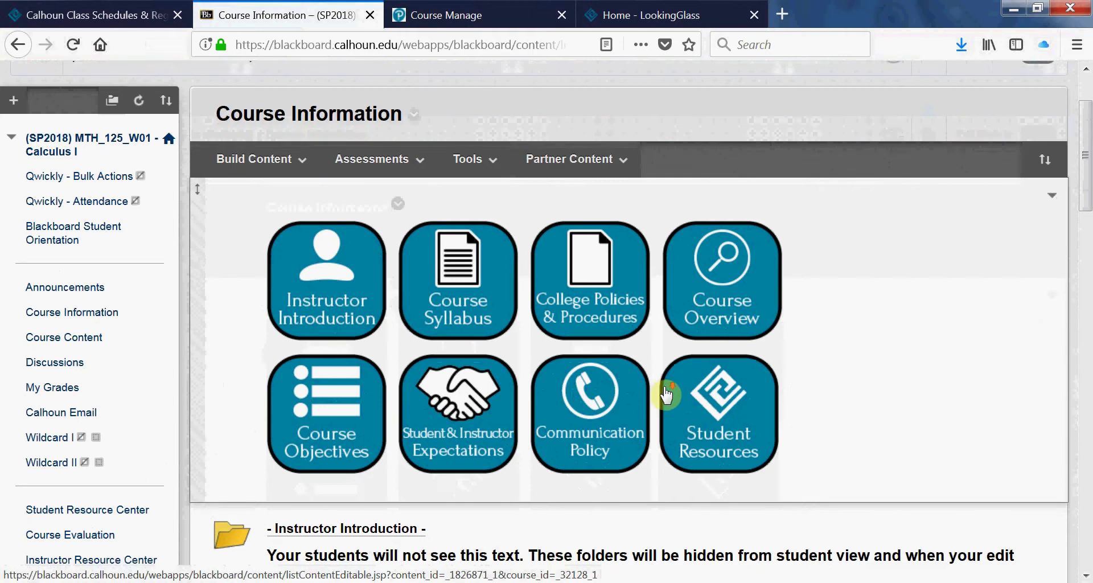
scroll(666, 390, "down", 2)
scroll(514, 430, "down", 2)
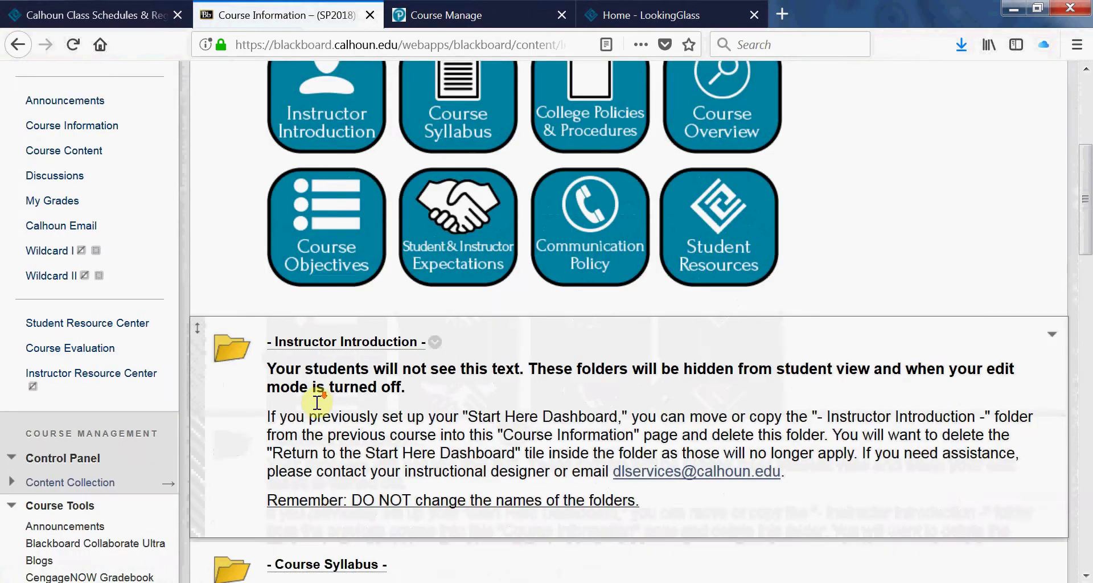
scroll(336, 484, "down", 4)
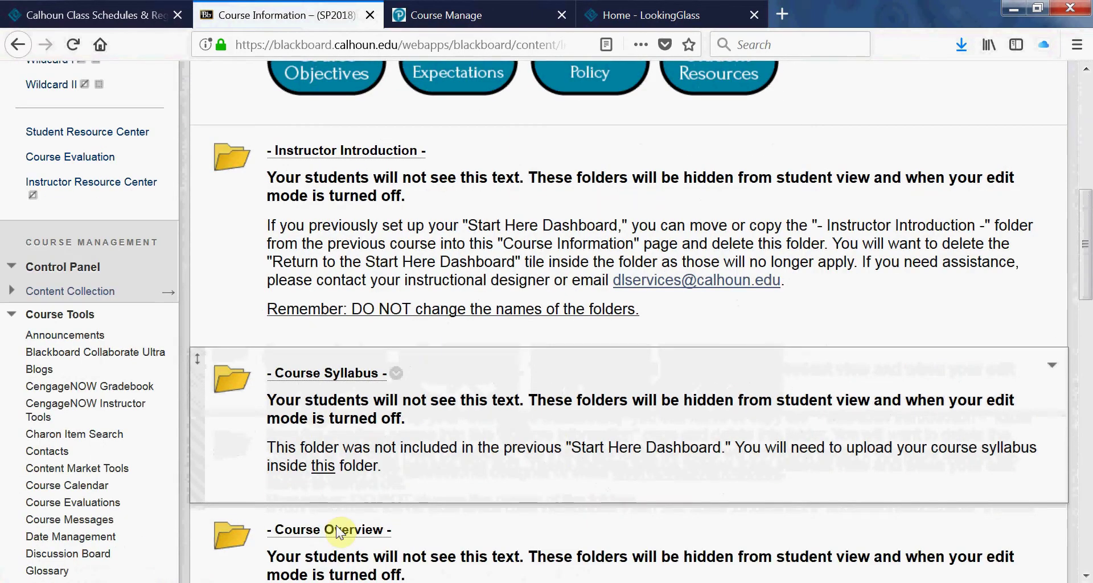
scroll(338, 532, "up", 2)
scroll(340, 507, "up", 2)
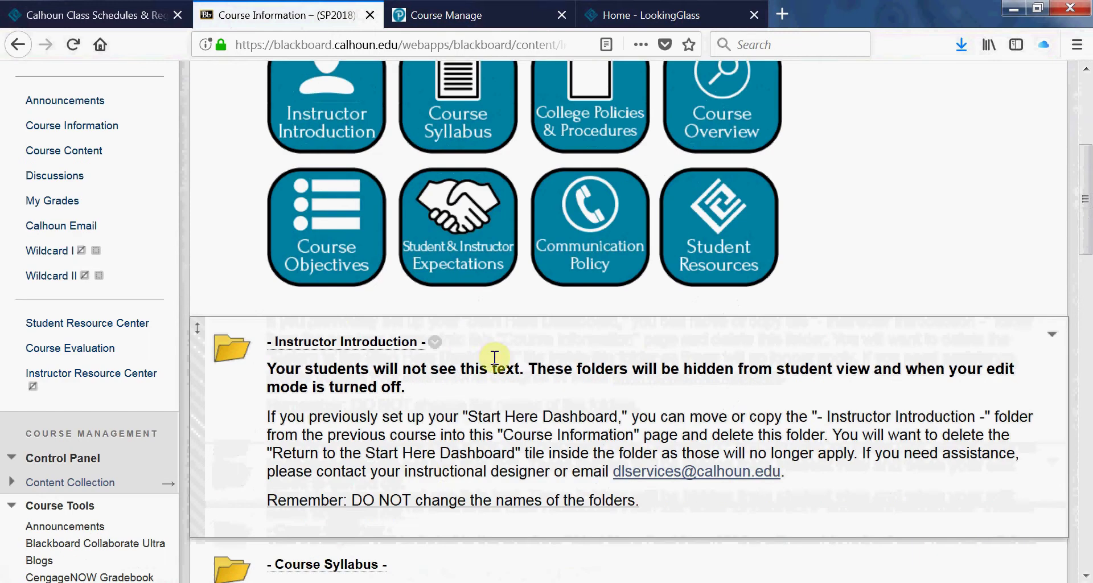
scroll(378, 446, "down", 4)
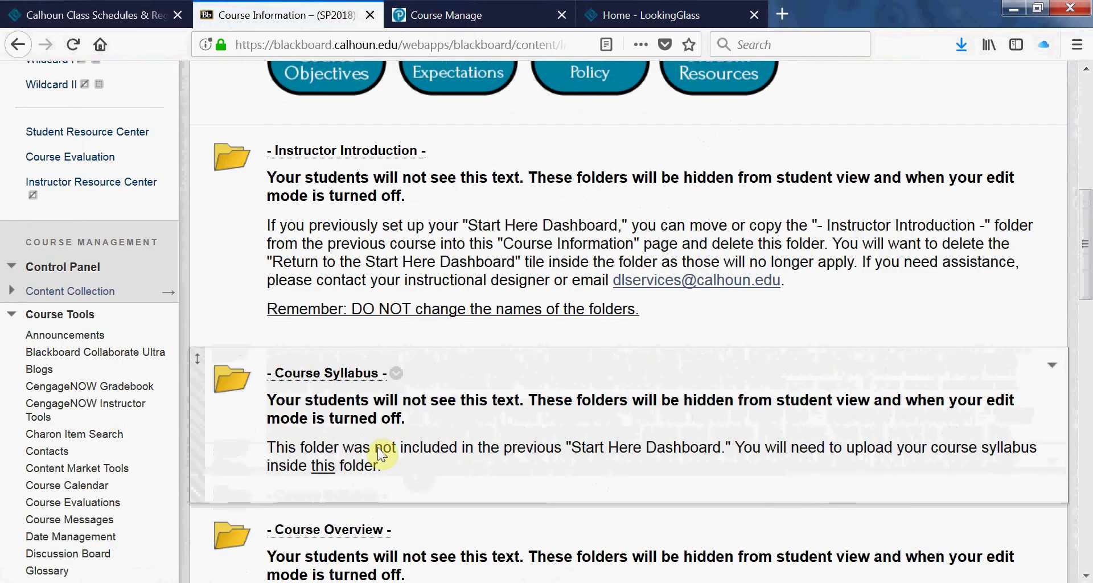
left_click(327, 373)
Start a new content item in the Course Syllabus folder and name it Syllabus.
left_click(263, 259)
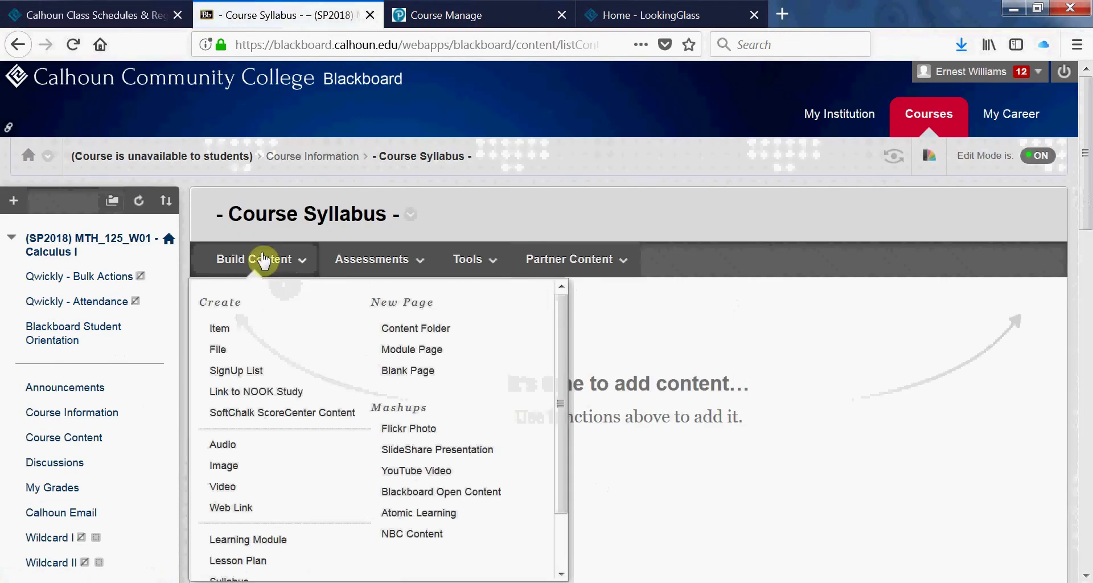
left_click(233, 332)
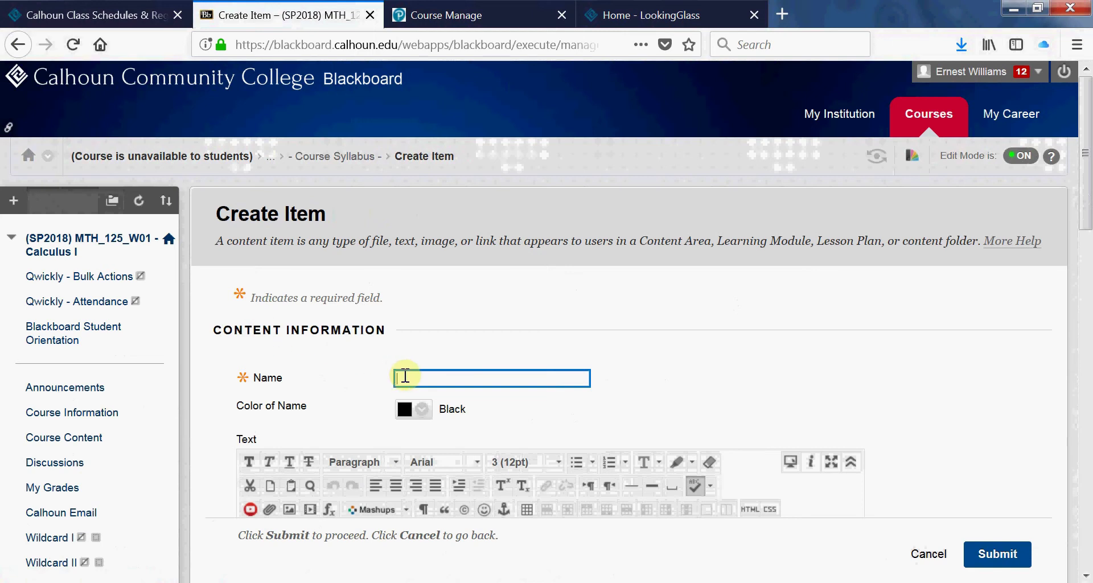
type("S")
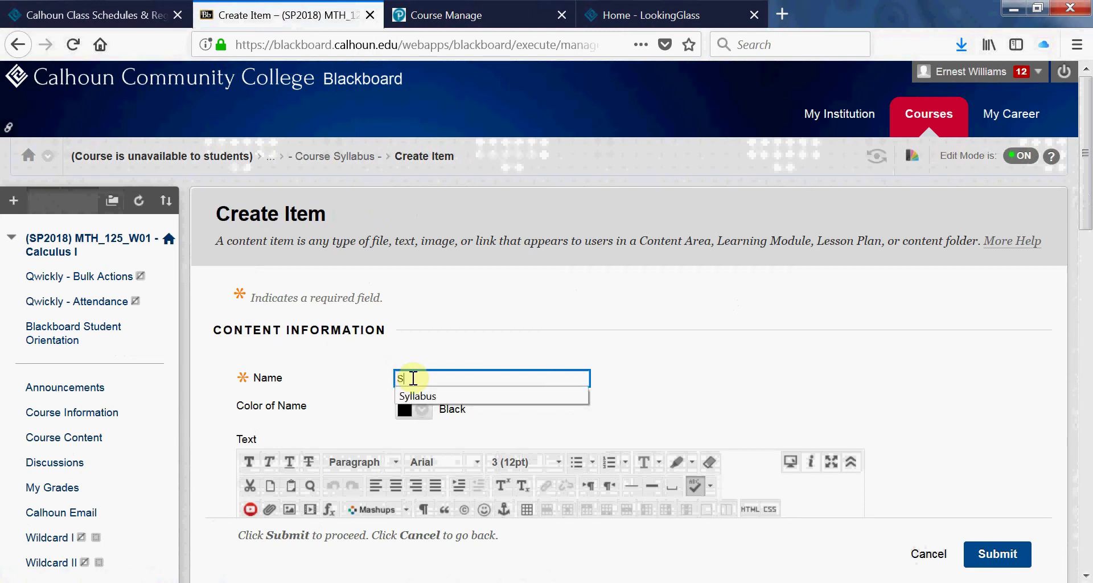
left_click(414, 390)
Choose the MTH 237.100 FALL 2015 syllabus PDF from the computer as a content link for the item's text.
scroll(415, 392, "down", 4)
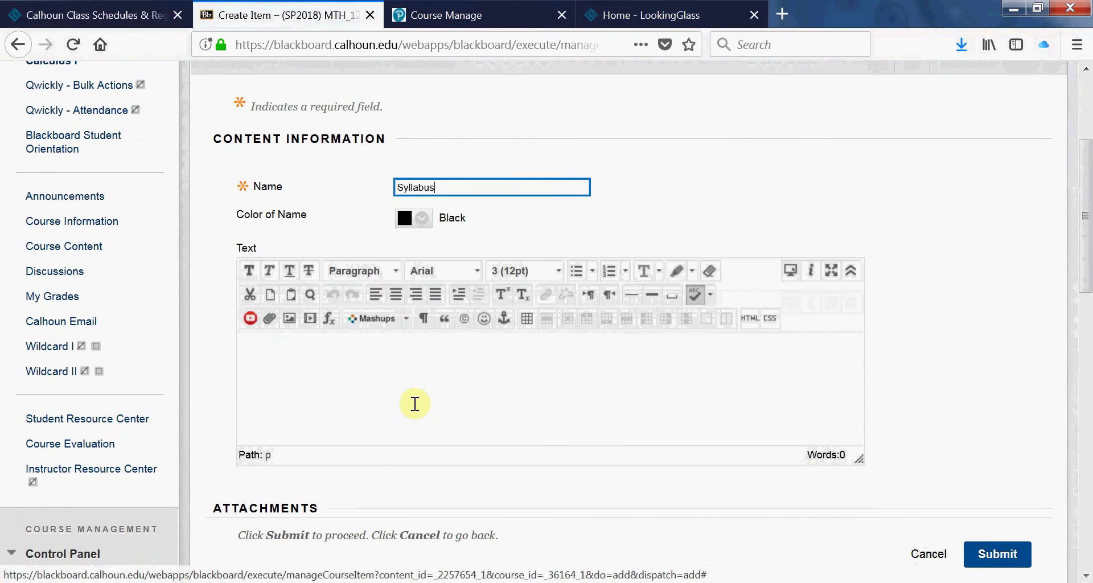
scroll(416, 470, "down", 4)
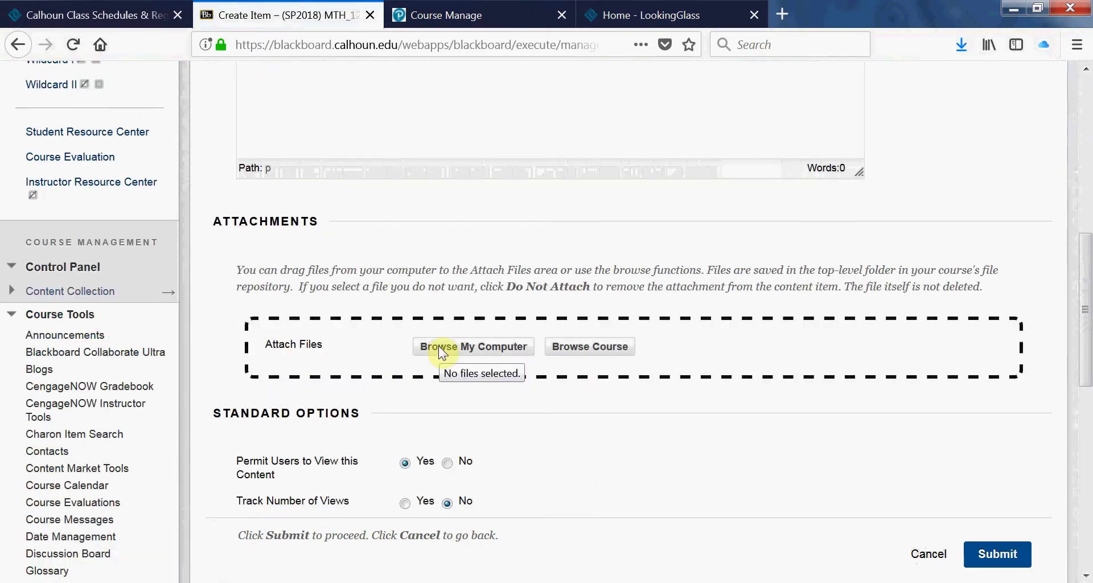
scroll(438, 345, "up", 5)
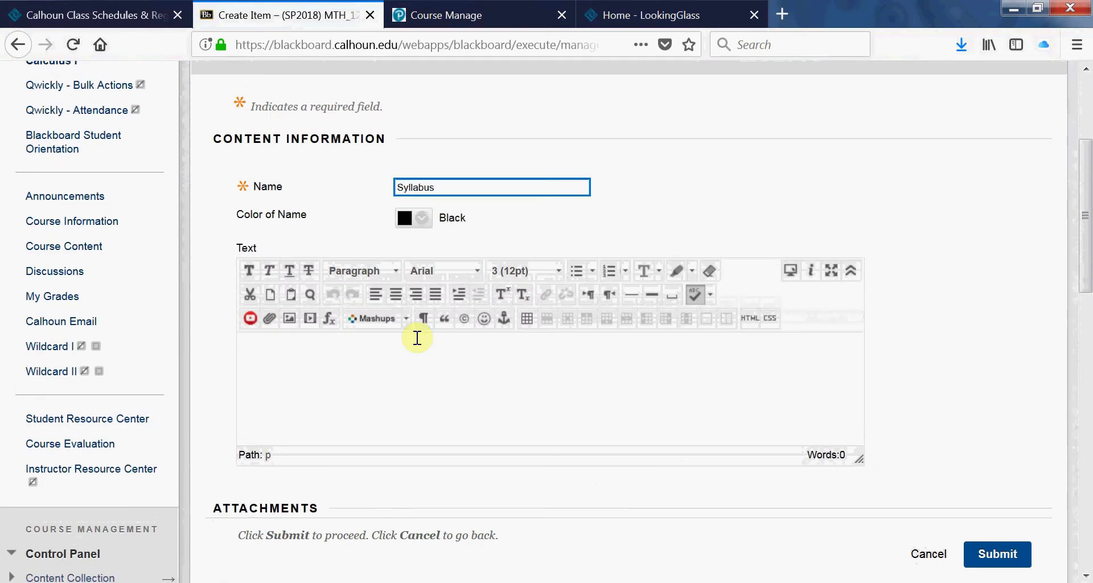
left_click(266, 321)
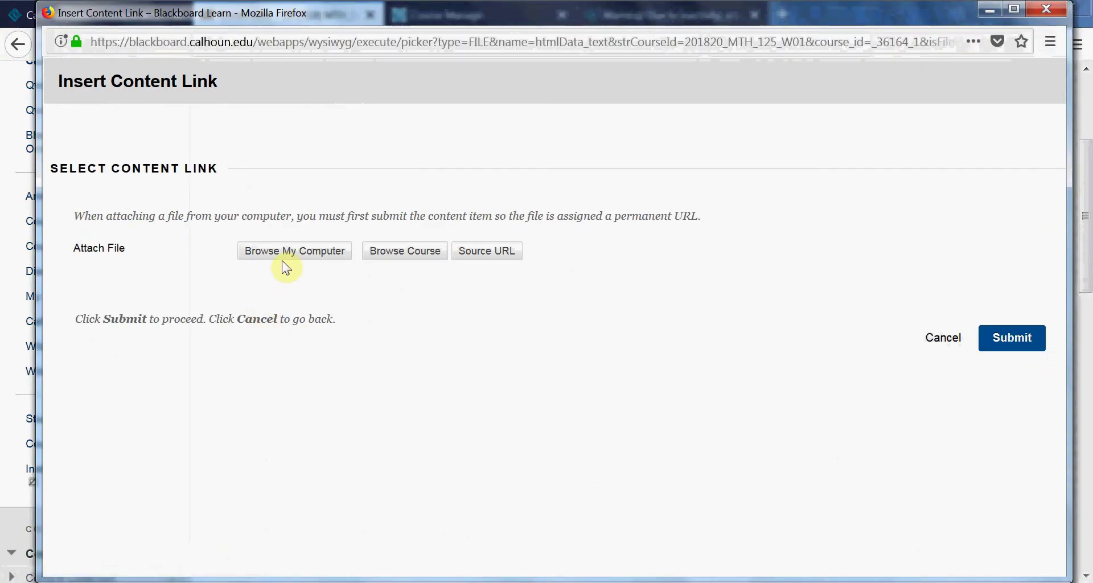
left_click(283, 263)
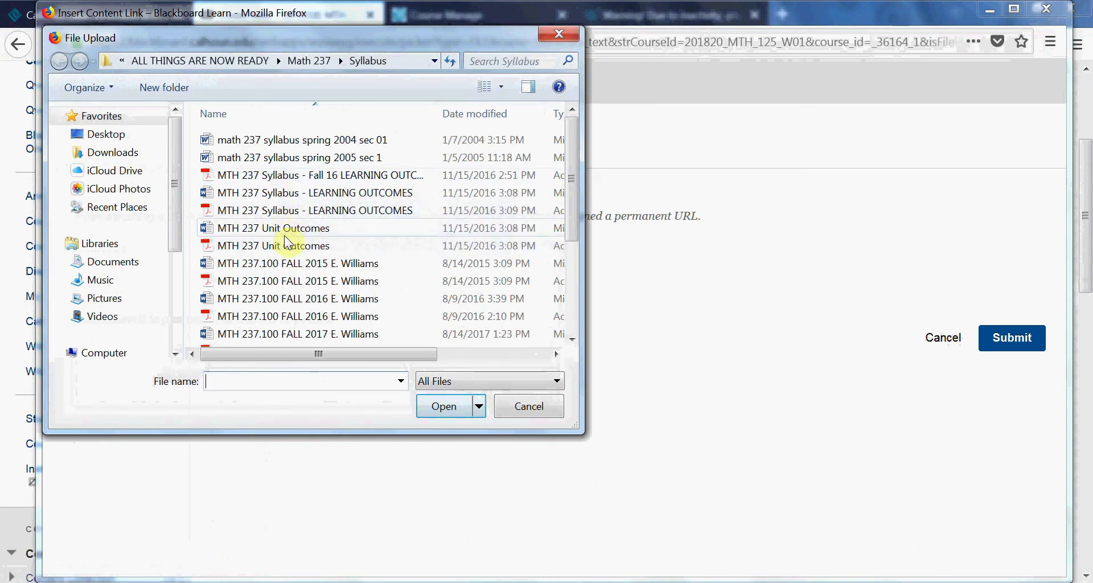
left_click(275, 286)
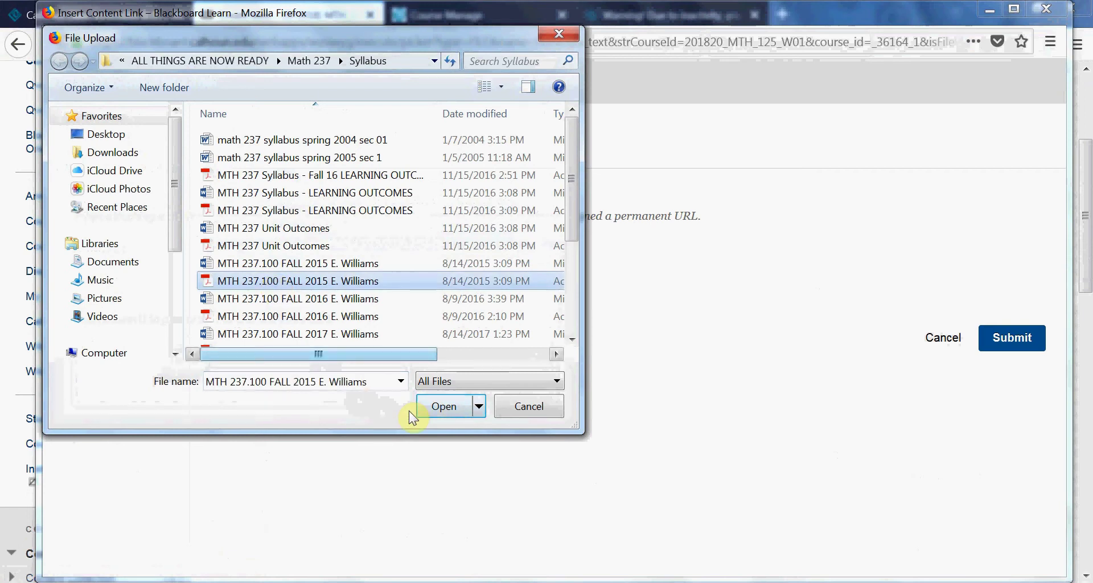
left_click(451, 415)
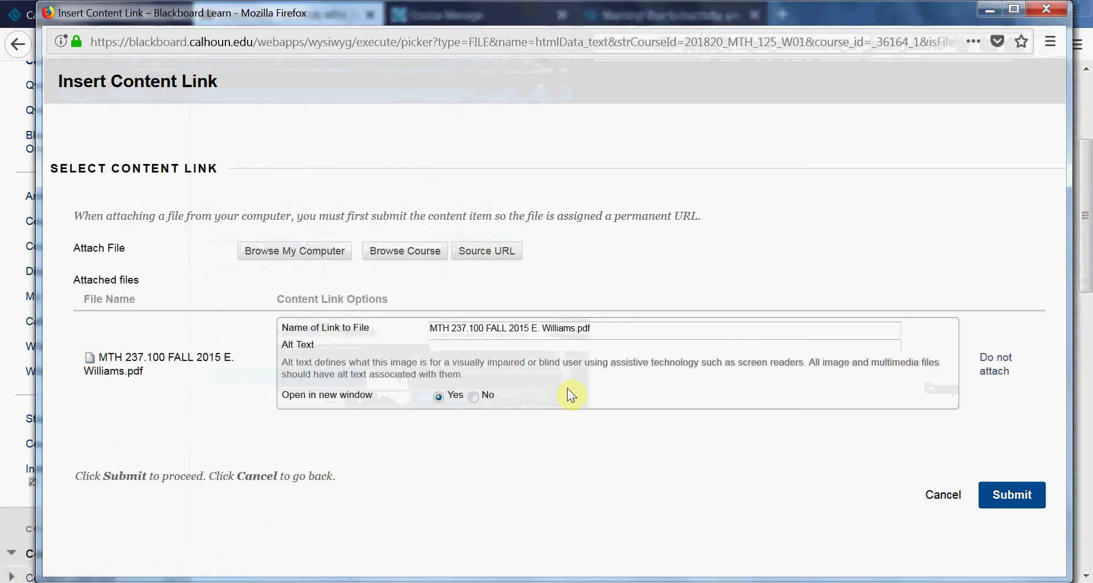
Name the link to the file "MTH 237.100 Syllabus" and insert it into the item's text.
left_click(598, 331)
key("BackSpace")
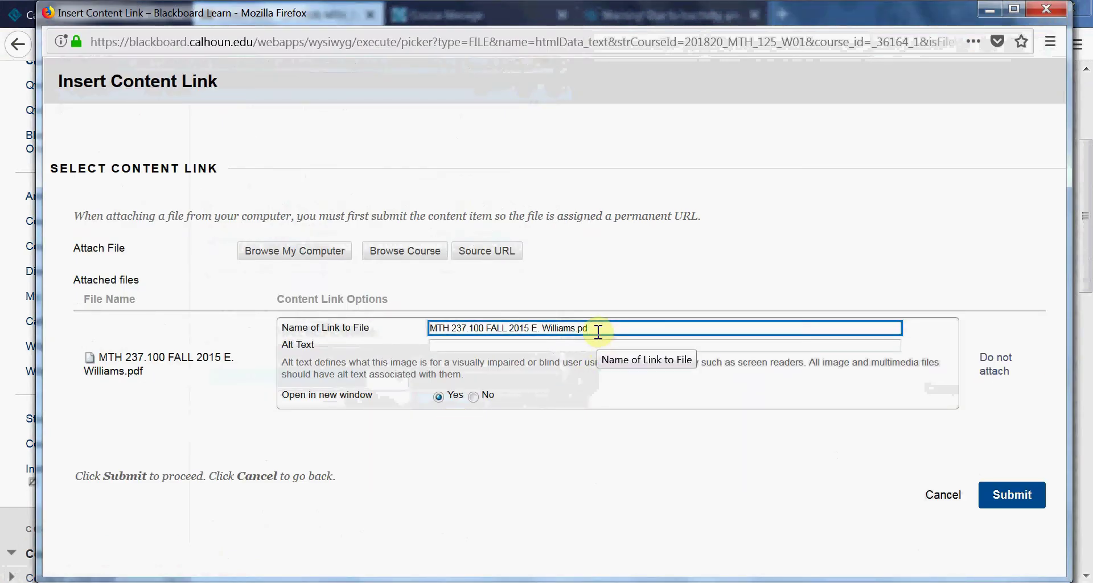
key("BackSpace")
key("BackSpace")
key("BackSpace")
key("BackSpace")
key("BackSpace")
key("BackSpace")
key("BackSpace")
key("BackSpace")
key("BackSpace")
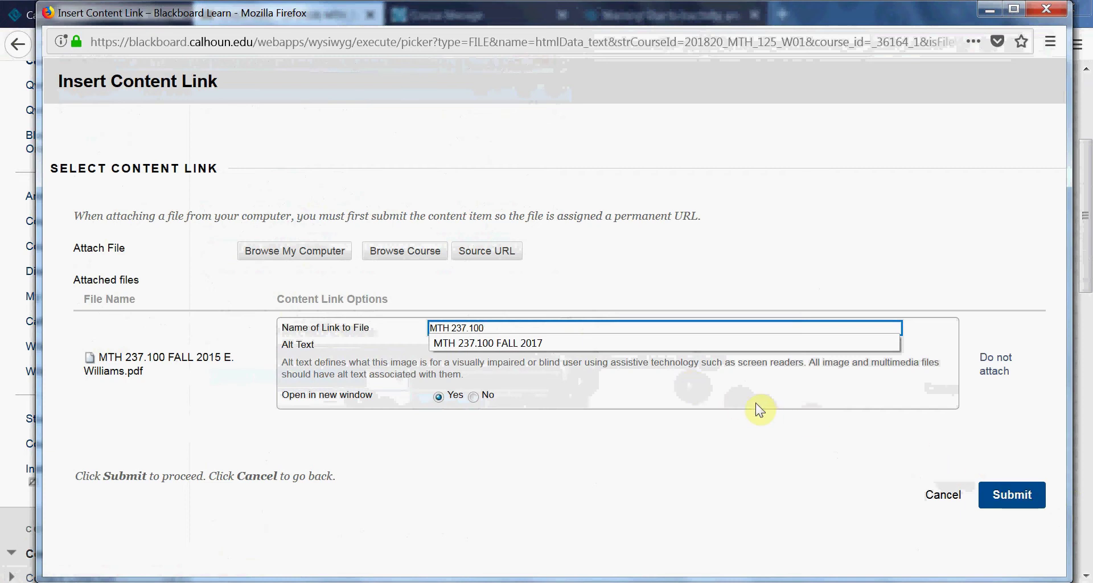
type("Syllabus")
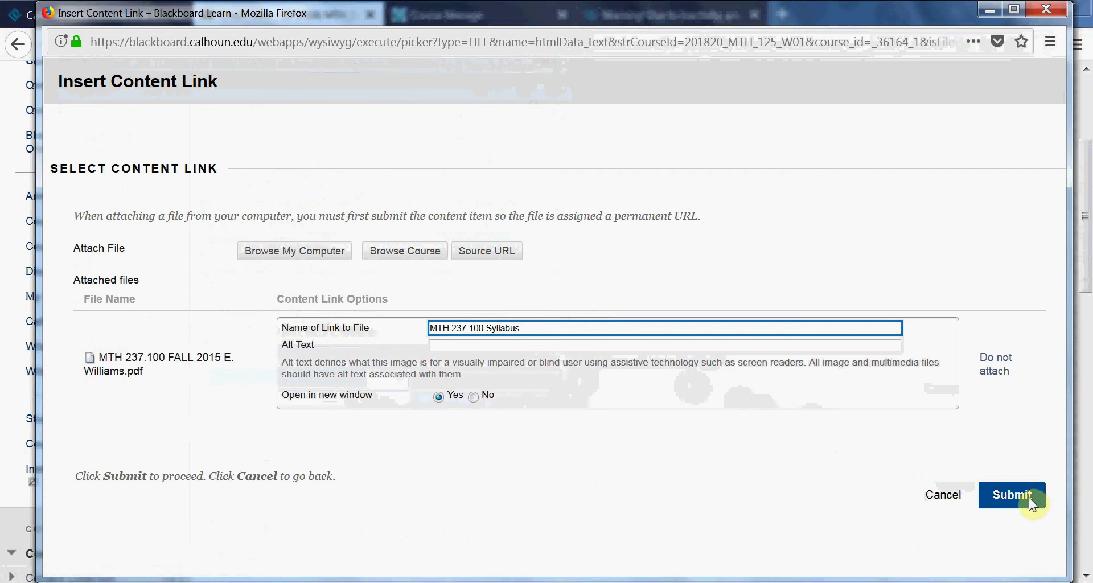
left_click(1030, 500)
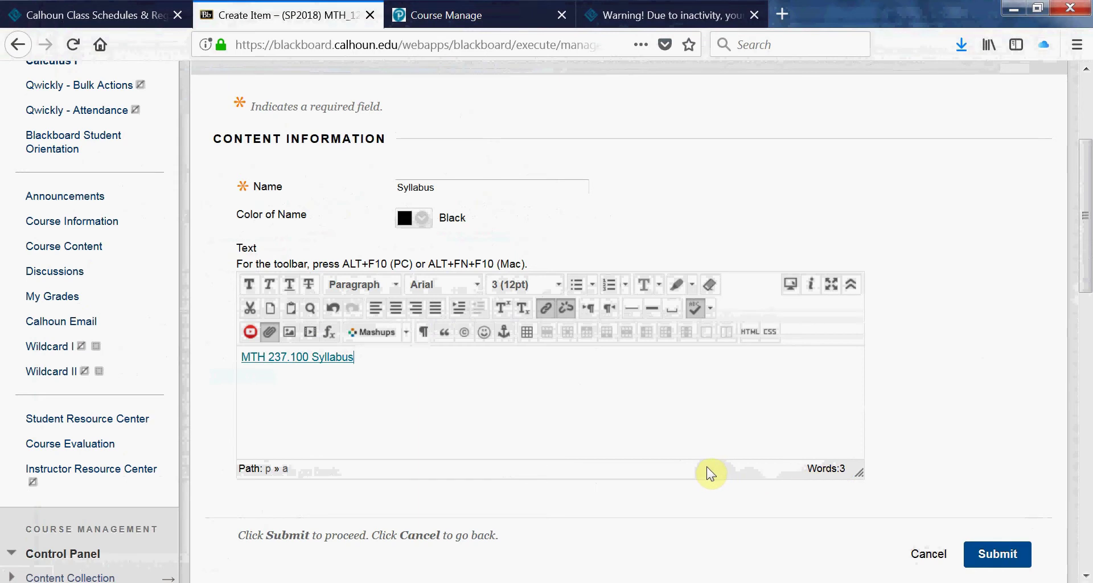
Add the line "Click here to view your syllabus:" above the link and submit the item.
left_click(243, 355)
key("Return")
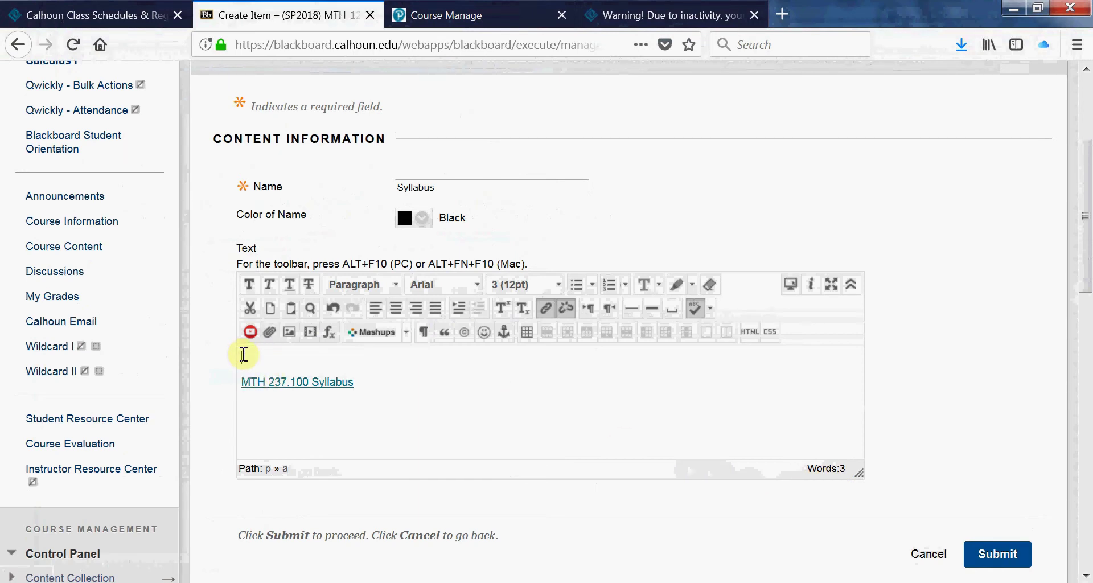
type("Click ")
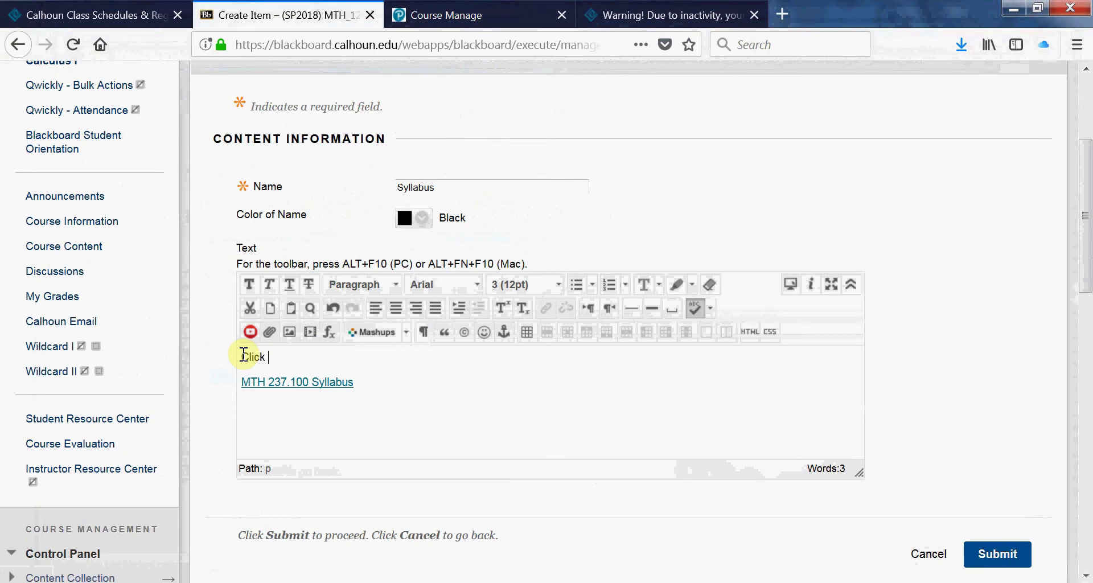
type("here")
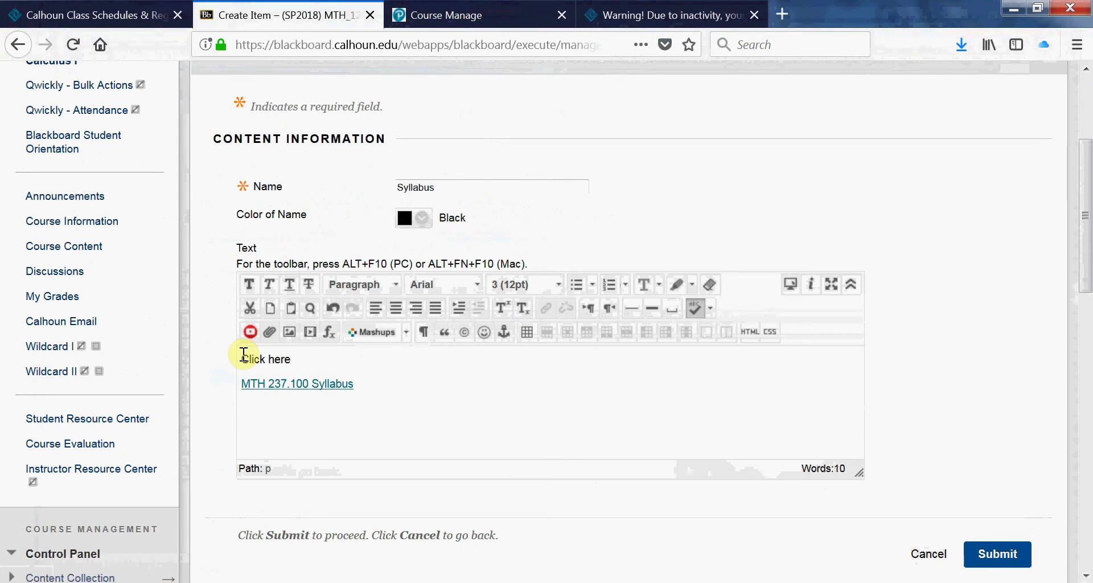
type(" to view your syllab")
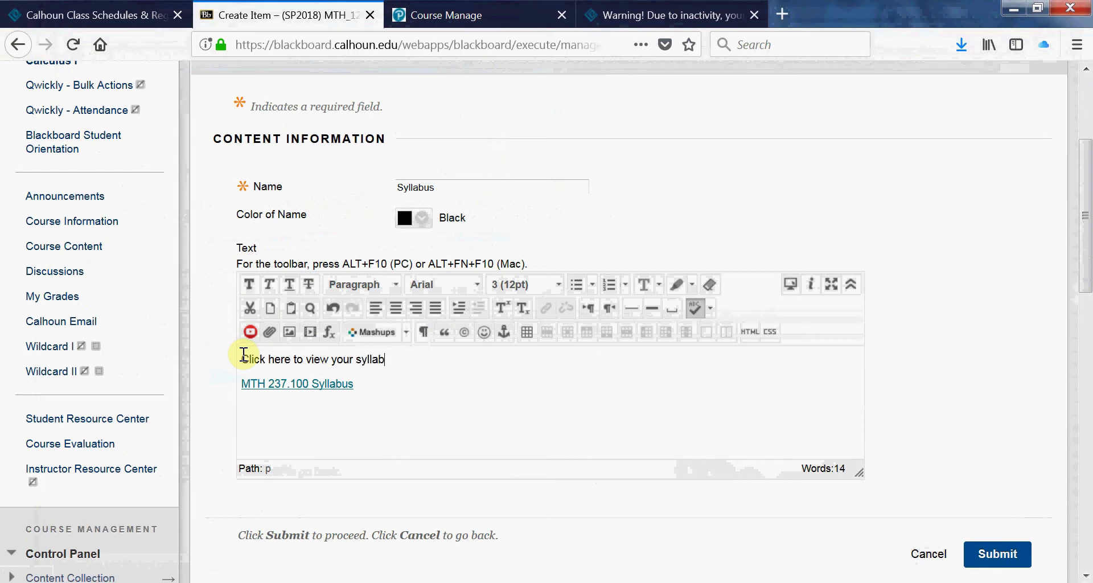
type("us:")
left_click(1010, 561)
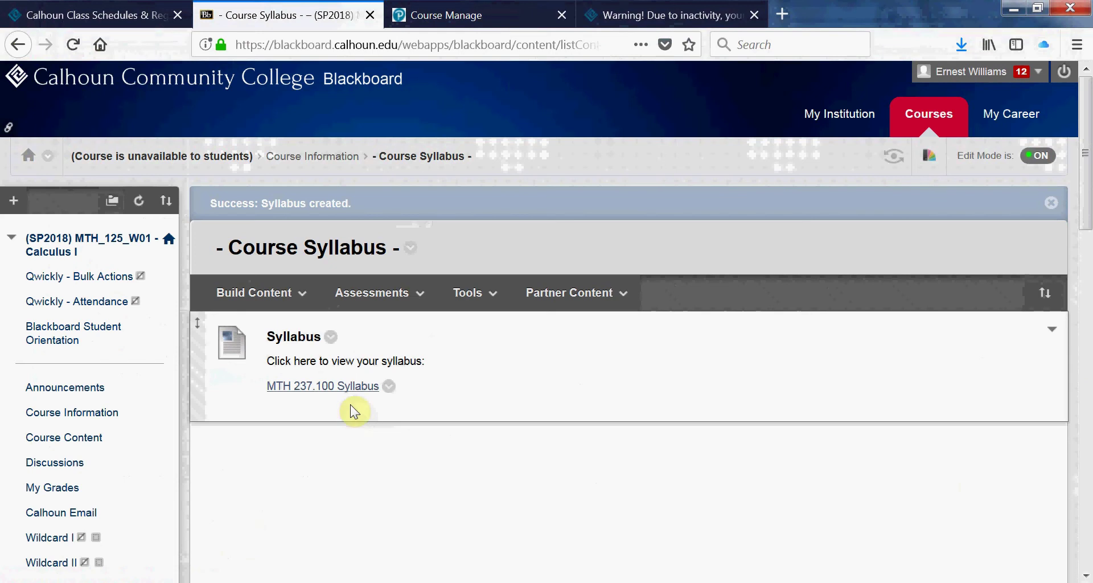
View the syllabus document through the MTH 237.100 Syllabus link, look over its first page and close it.
left_click(336, 399)
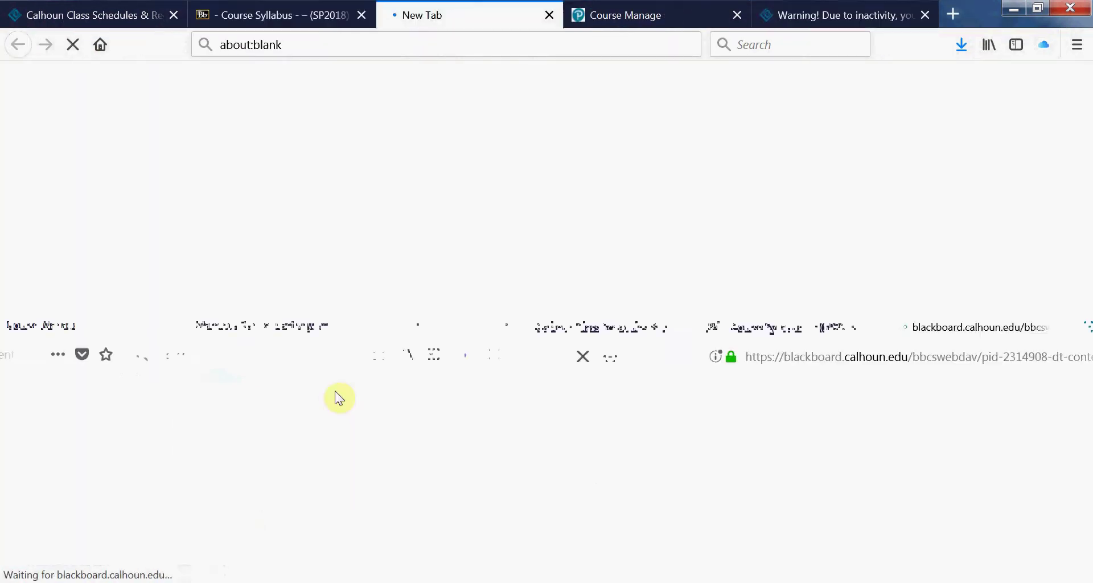
scroll(725, 445, "down", 20)
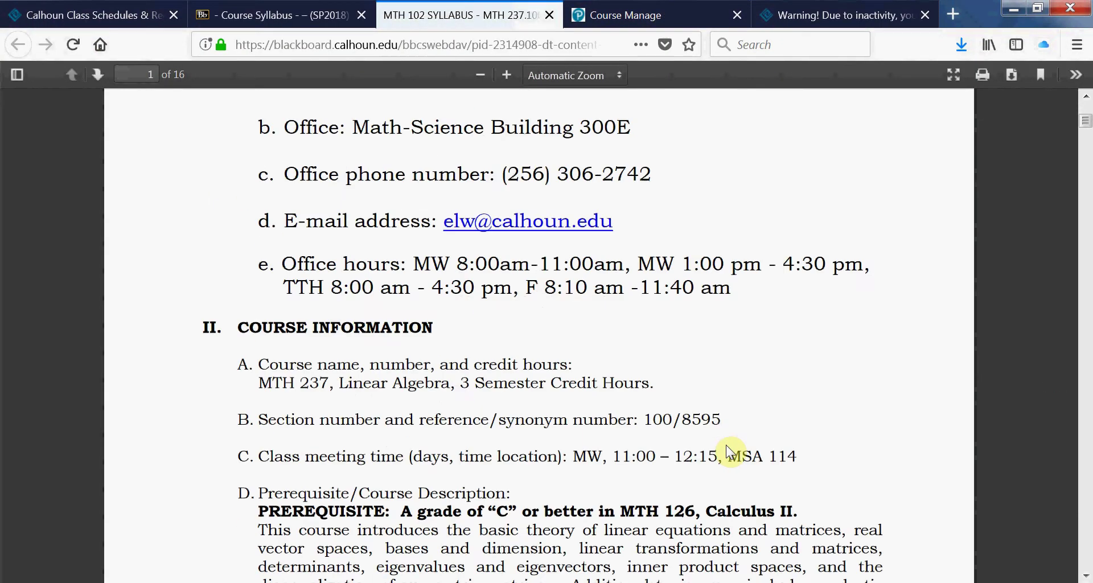
scroll(726, 445, "up", 20)
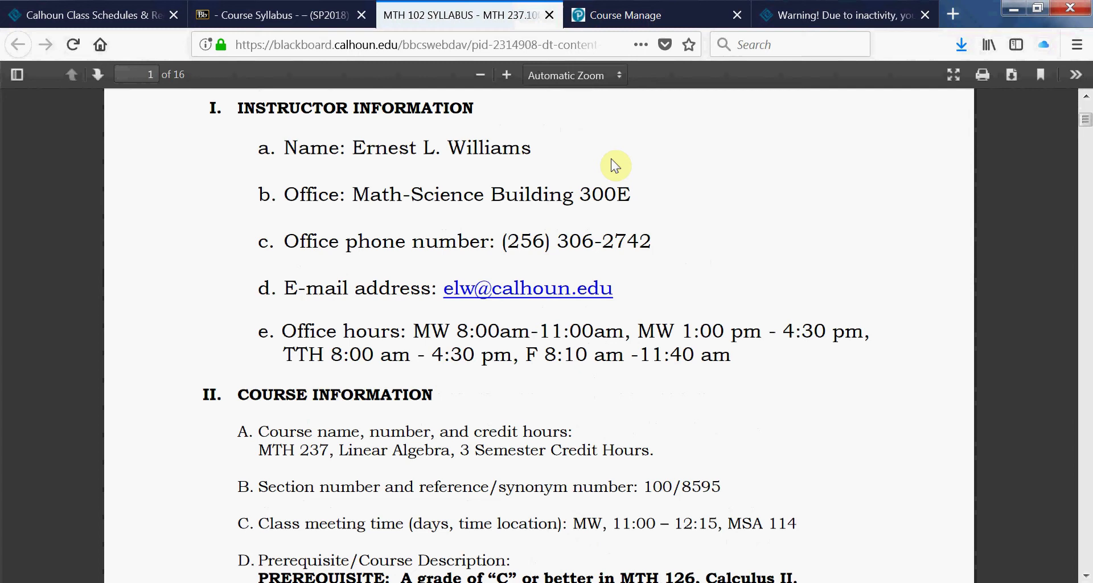
left_click(549, 18)
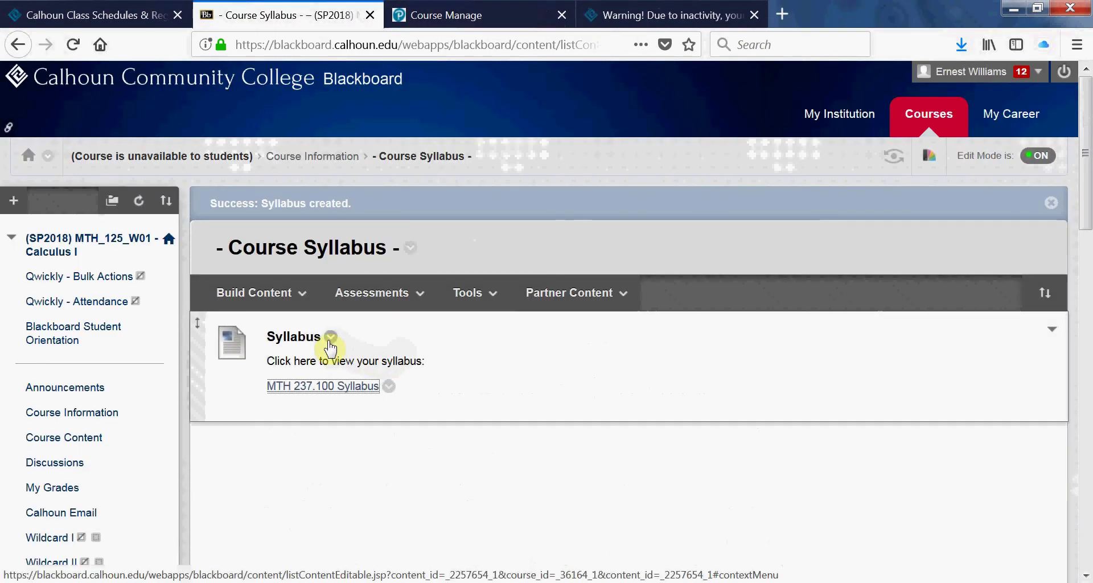
Edit the Syllabus item's text, removing the file link and ending the sentence with a period: "Click here to view your syllabus.".
left_click(331, 338)
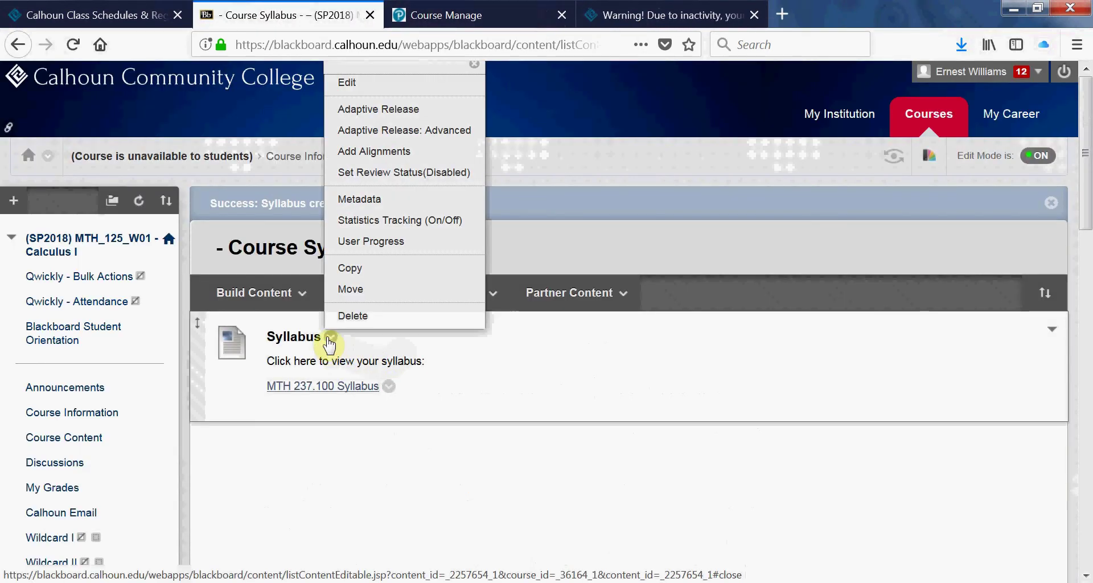
left_click(349, 86)
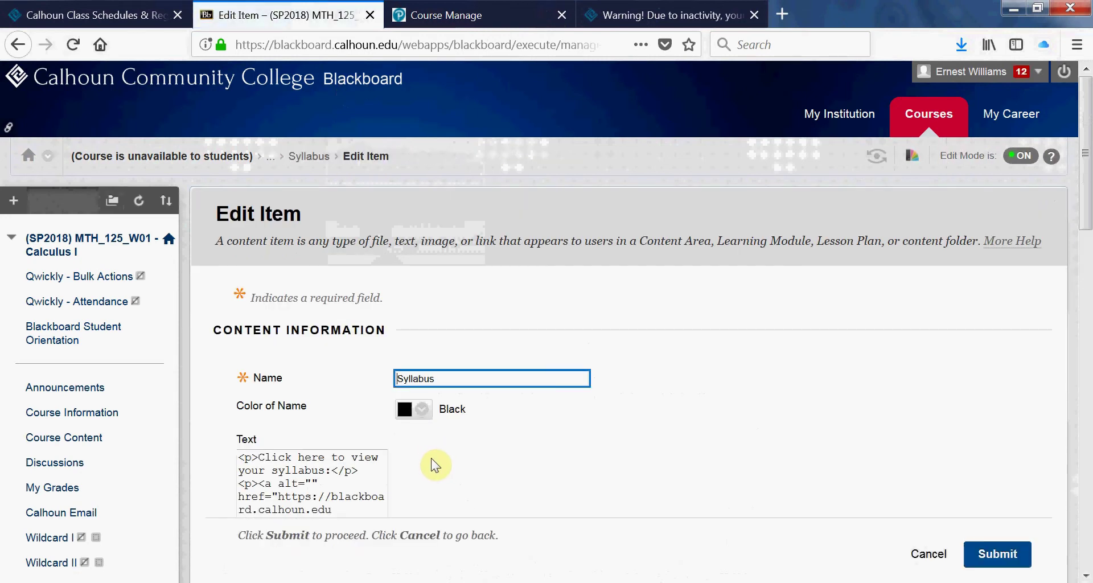
scroll(430, 453, "down", 5)
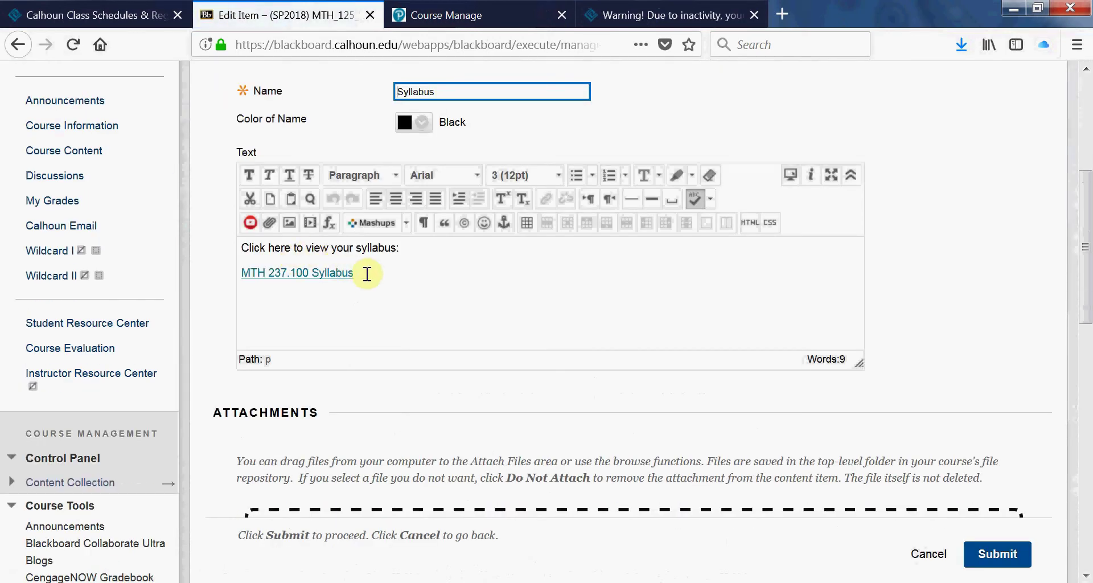
left_click_drag(321, 261, 356, 290)
left_click(354, 288)
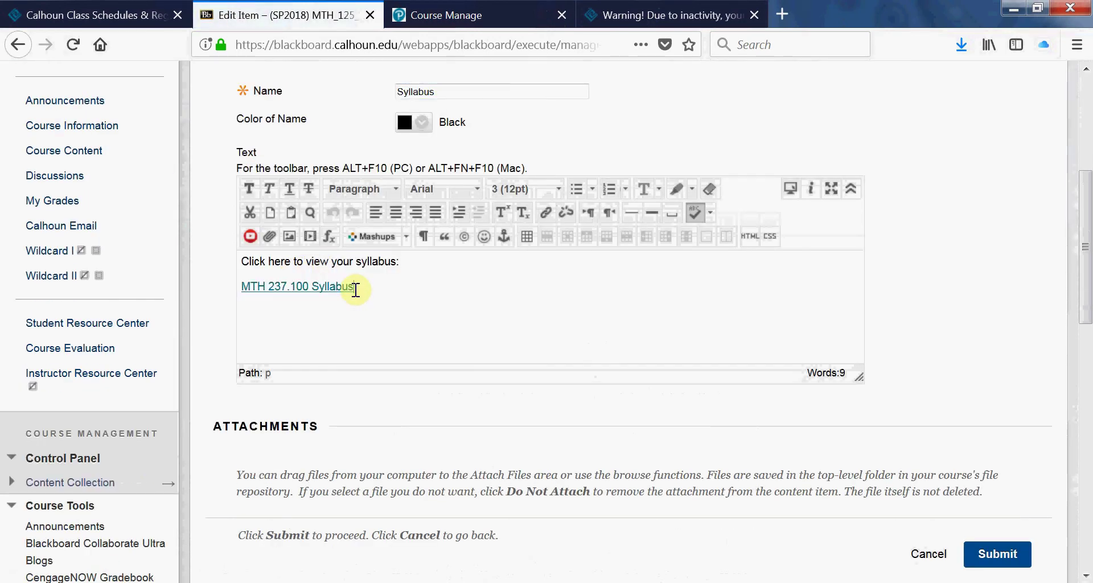
triple_click(354, 288)
key("BackSpace")
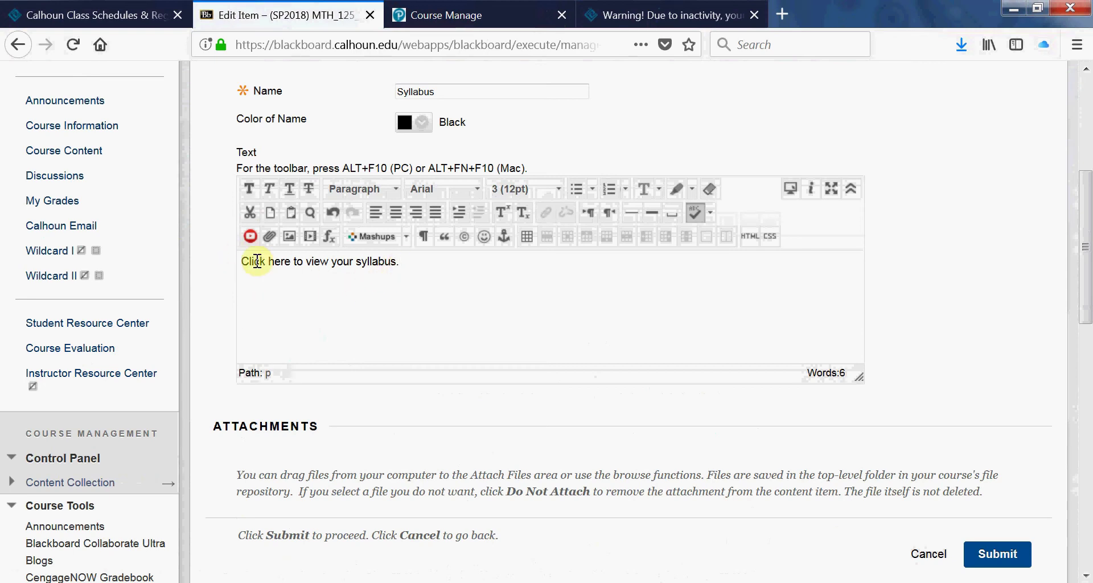
Choose the MTH 237.100 FALL 2015 syllabus PDF from the computer as a content link for the word "here".
left_click_drag(268, 262, 289, 262)
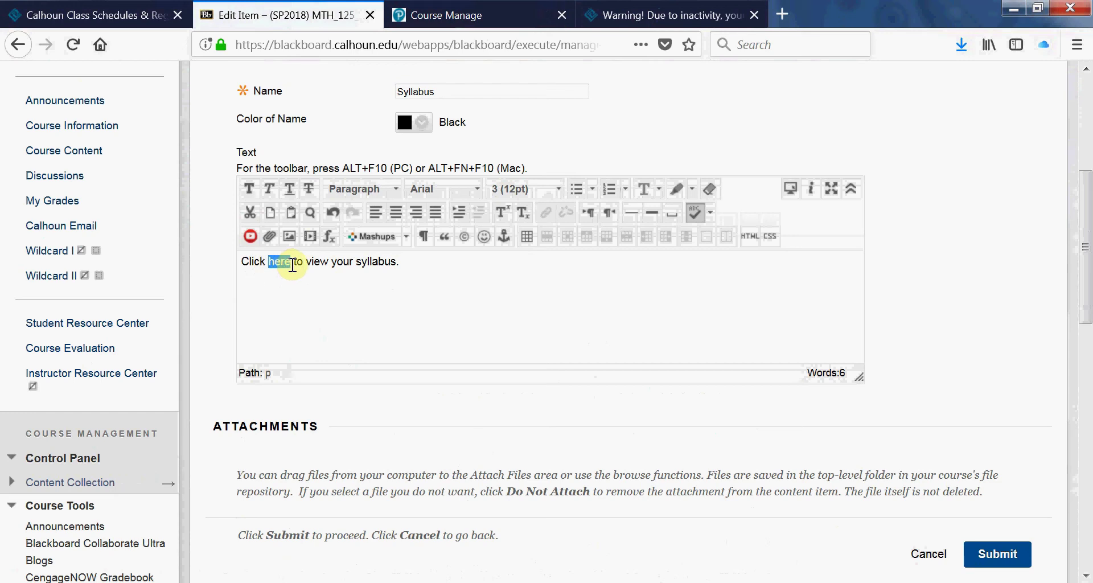
left_click(268, 237)
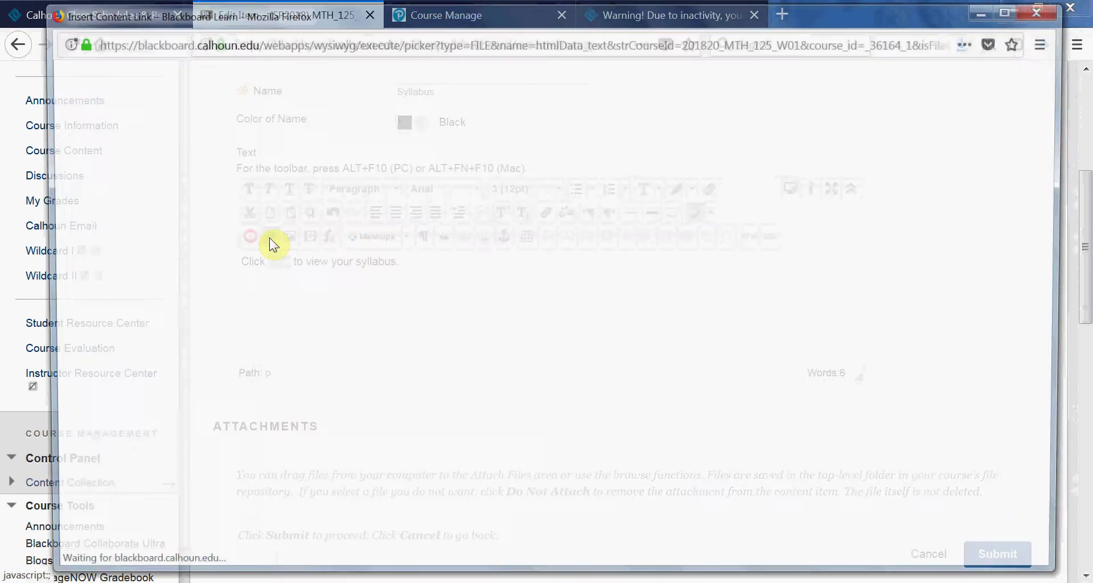
left_click(309, 250)
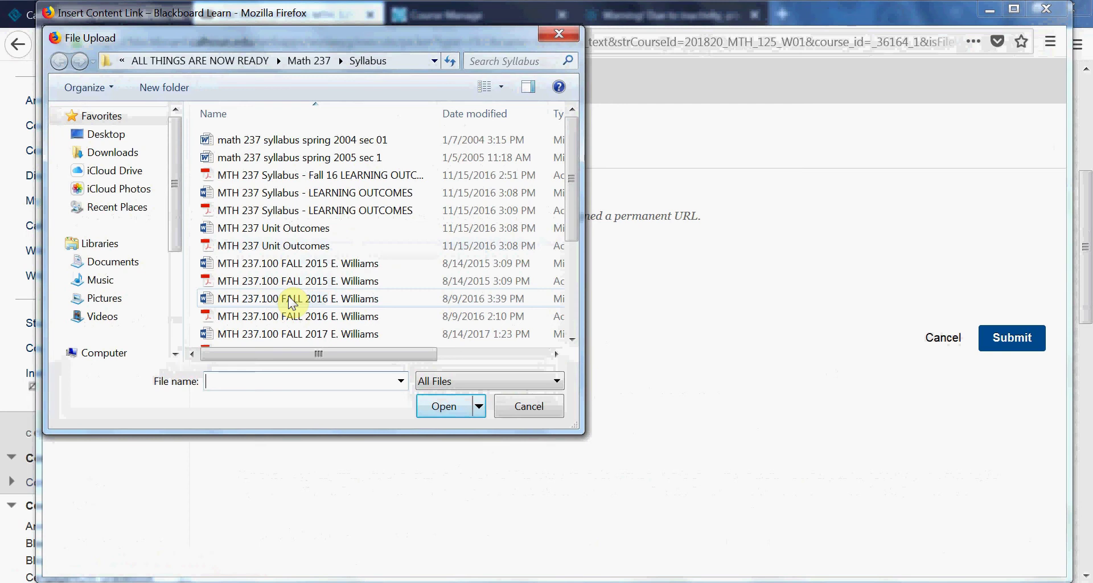
left_click(259, 284)
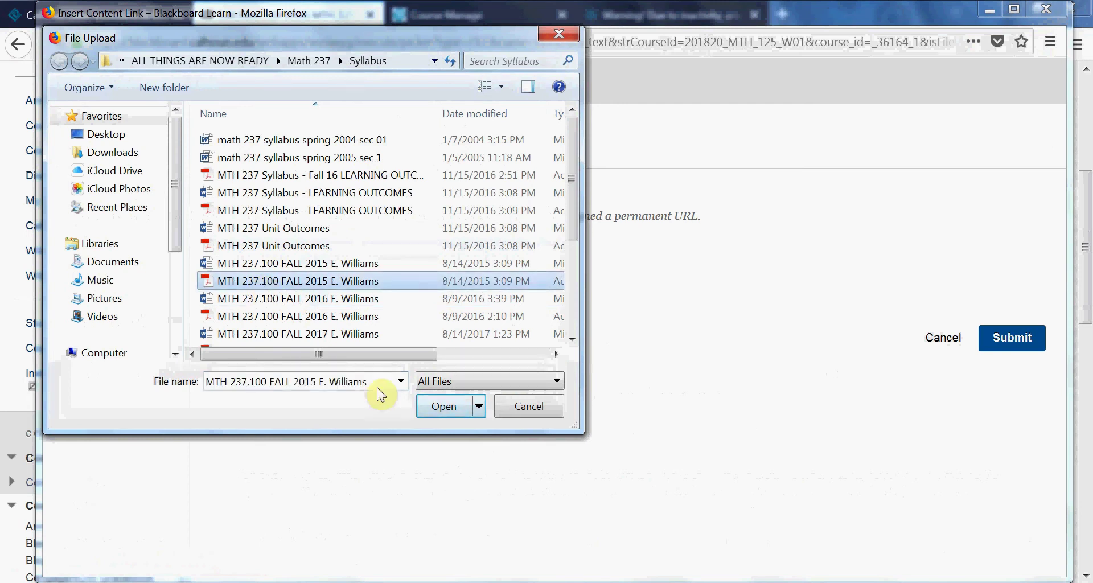
left_click(448, 409)
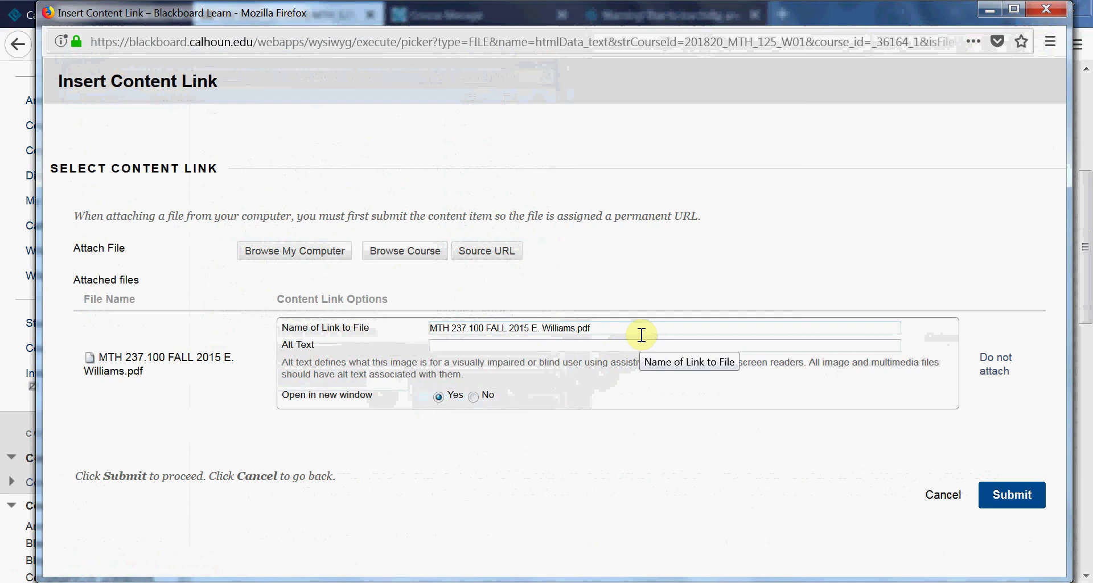
Name the link to the file "here", insert it into the sentence and submit the edited Syllabus item.
left_click_drag(640, 328, 423, 326)
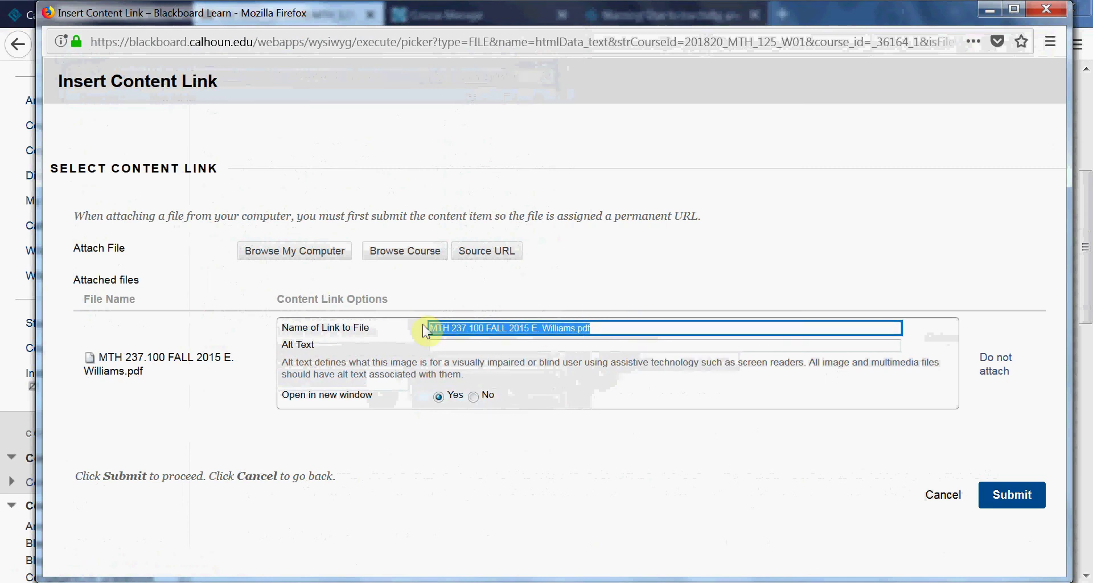
type("here")
left_click(1013, 495)
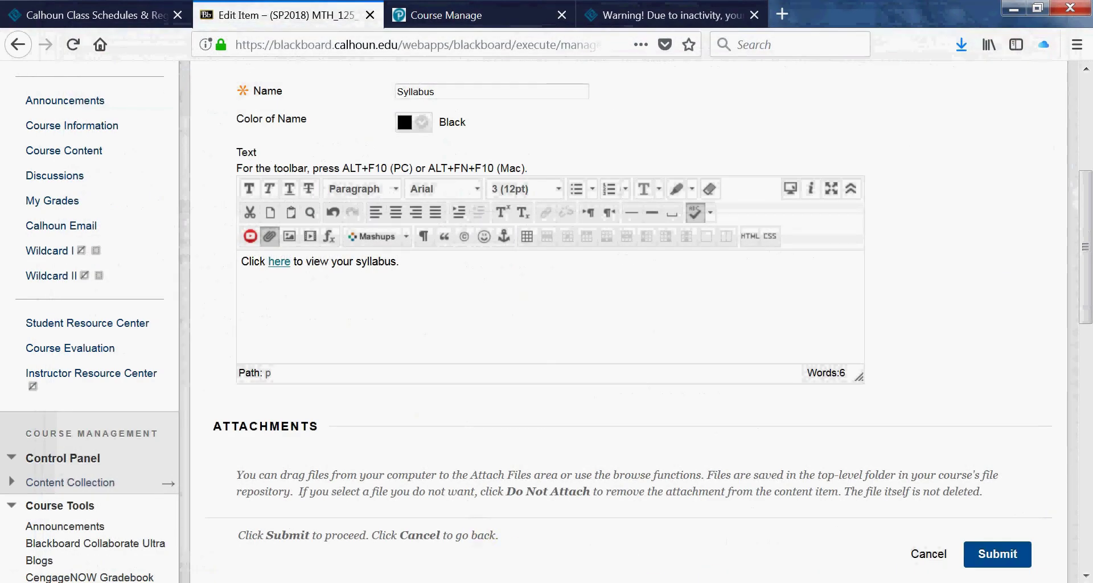
left_click(997, 560)
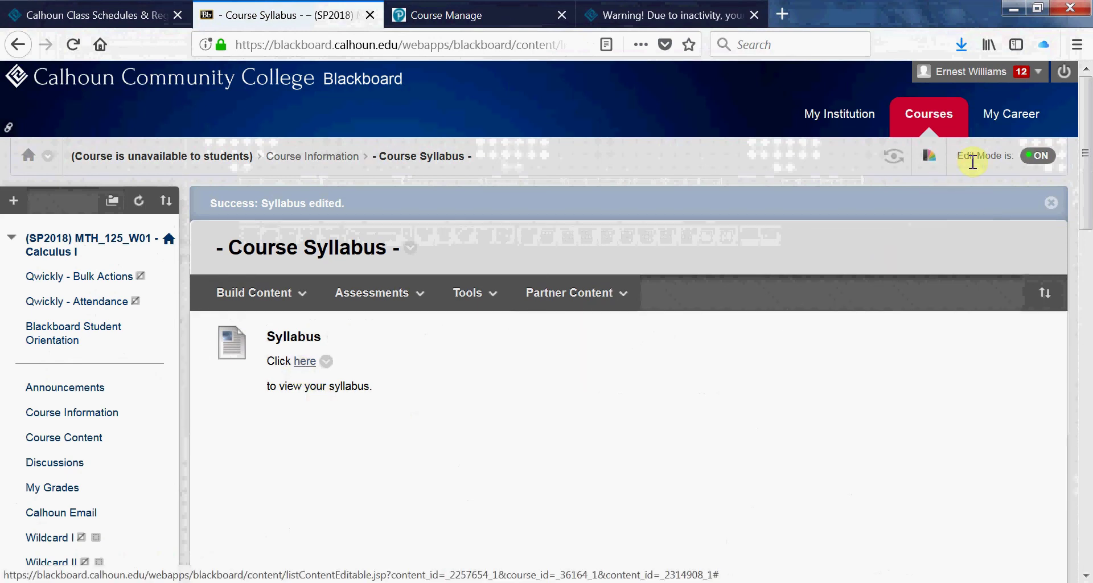
Turn Edit Mode off and view the syllabus document through the "here" link.
left_click(1030, 165)
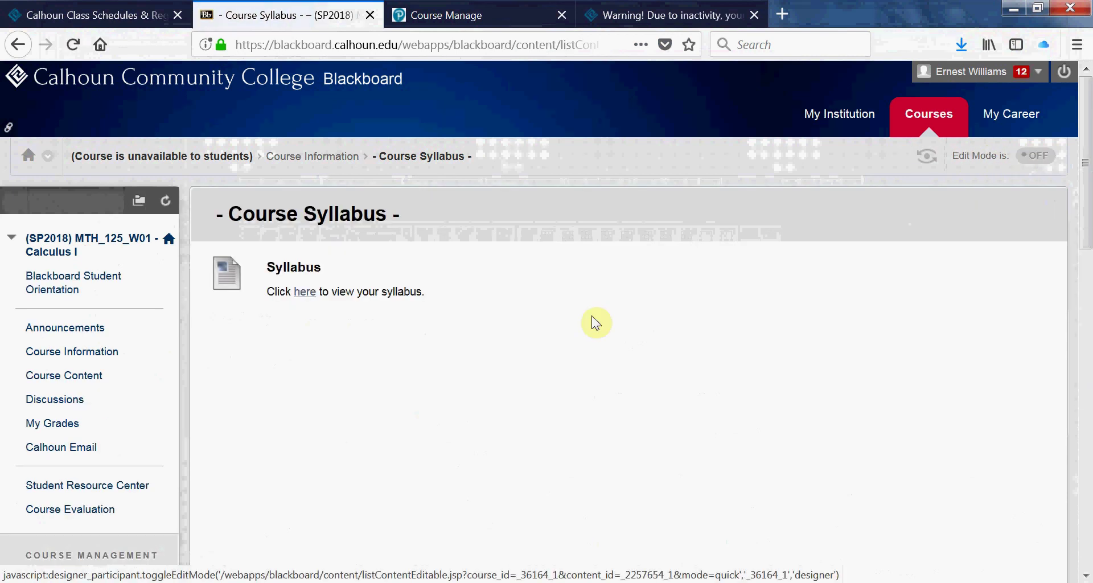
left_click(305, 294)
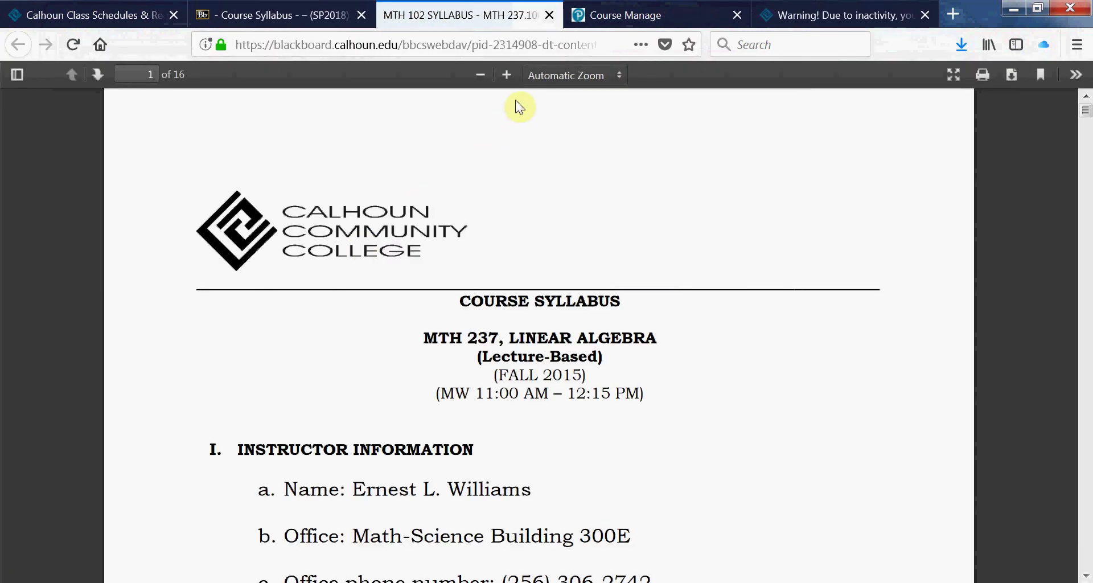